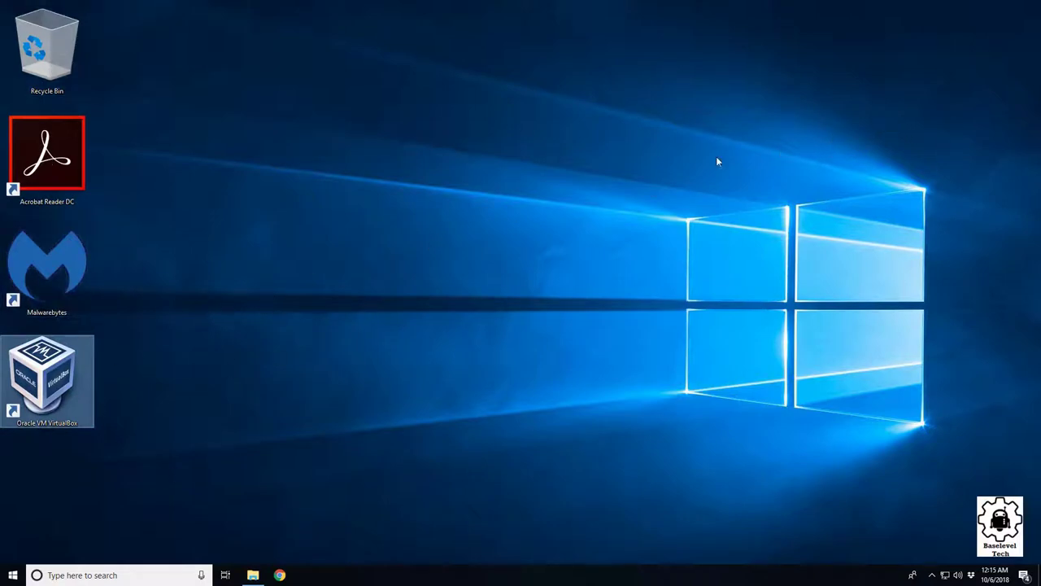
Clear the selection from the Oracle VM VirtualBox desktop shortcut
click(271, 157)
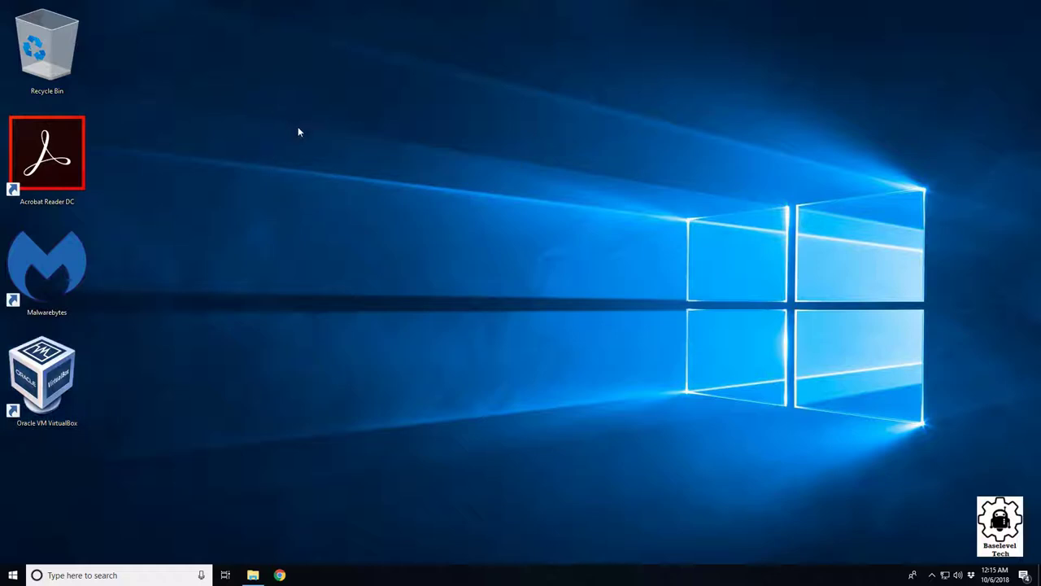
scroll(298, 127, down, 1)
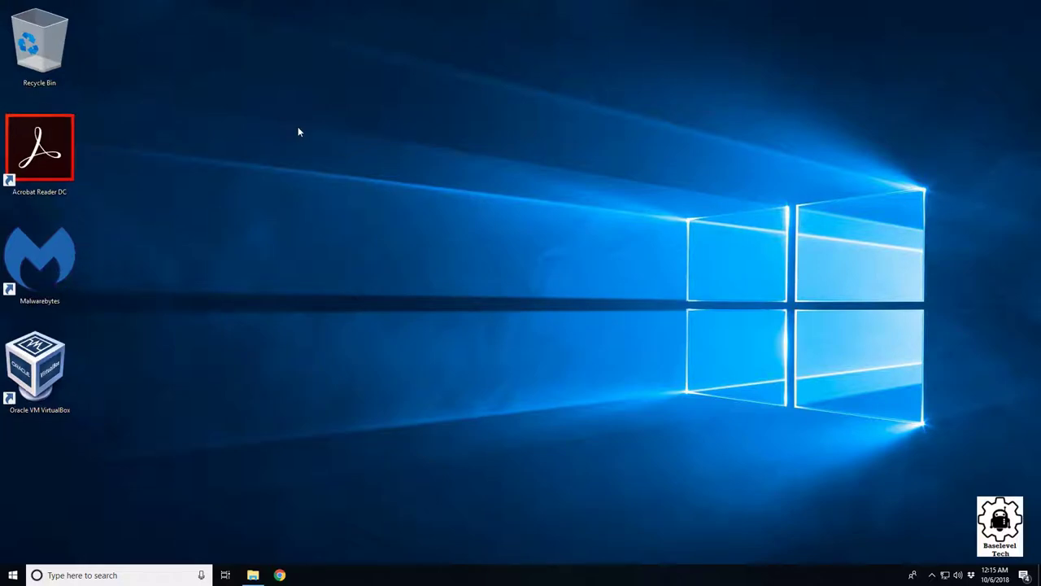
scroll(298, 130, down, 1)
scroll(297, 130, down, 1)
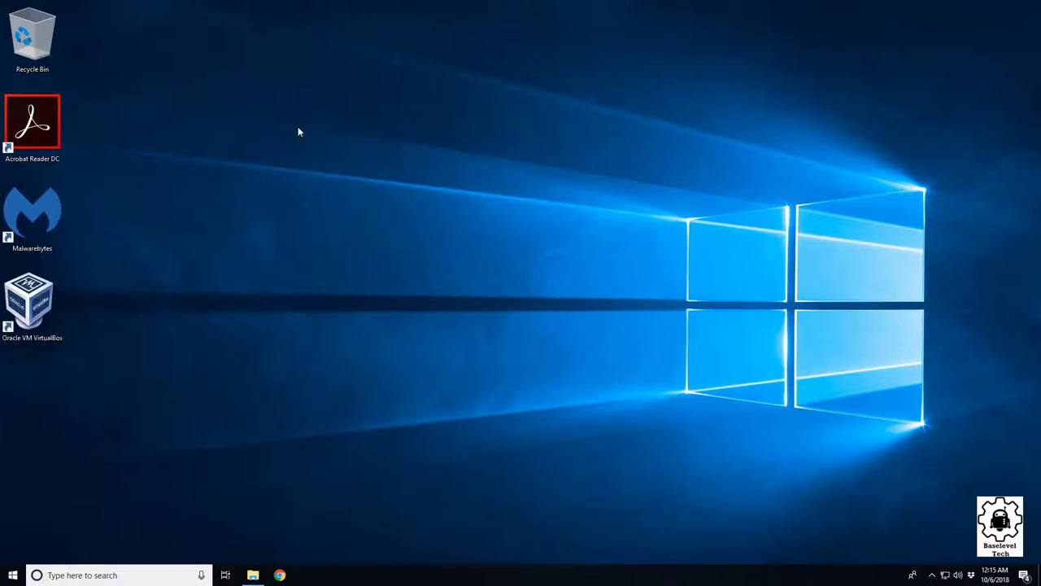
scroll(298, 130, down, 1)
scroll(298, 130, down, 1)
scroll(298, 130, down, 1)
scroll(298, 130, down, 1)
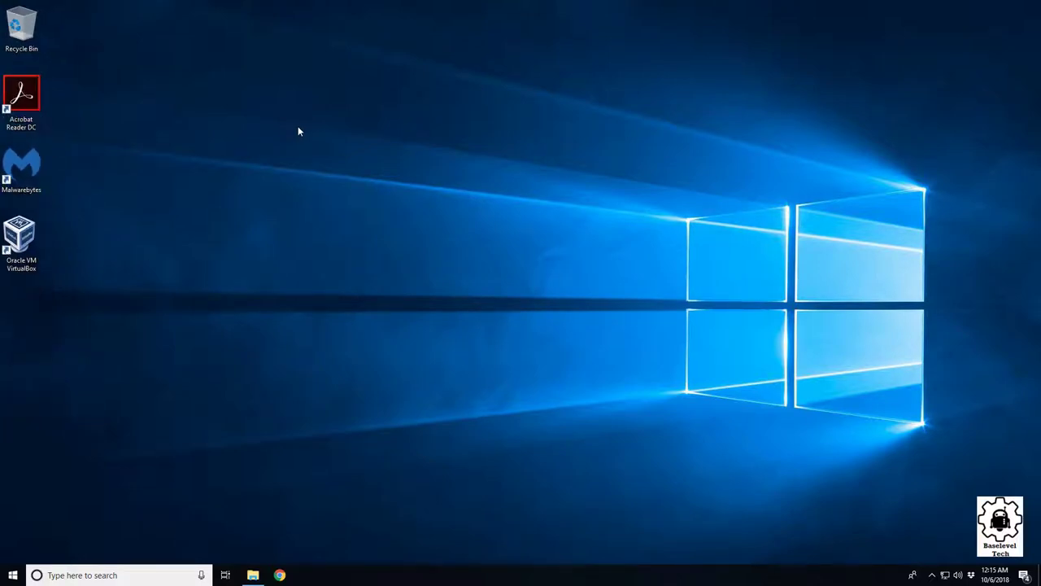
scroll(298, 130, down, 1)
scroll(298, 130, down, 1)
scroll(297, 126, up, 1)
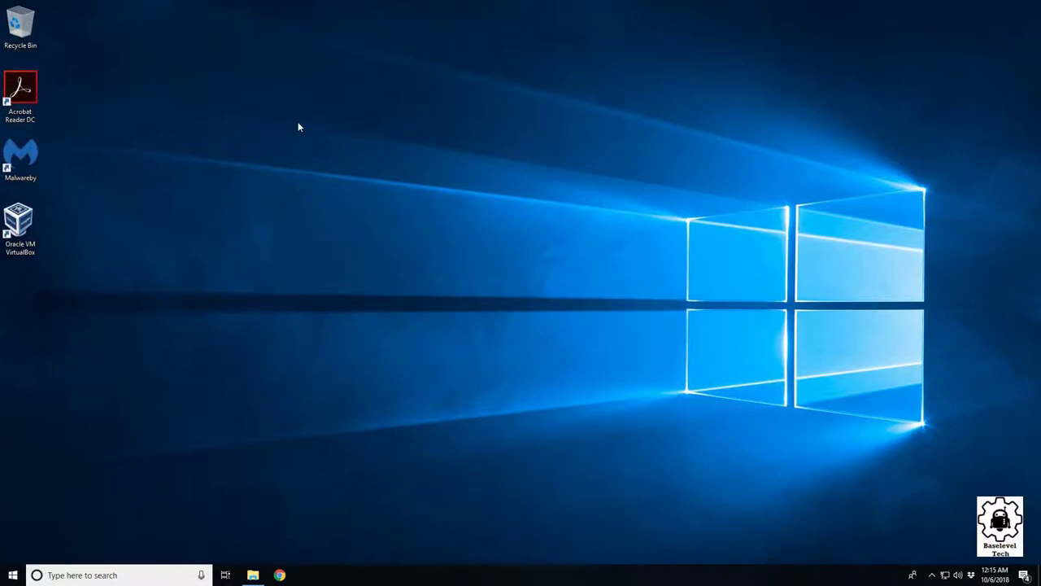
scroll(297, 126, up, 2)
scroll(298, 126, up, 1)
scroll(298, 126, up, 2)
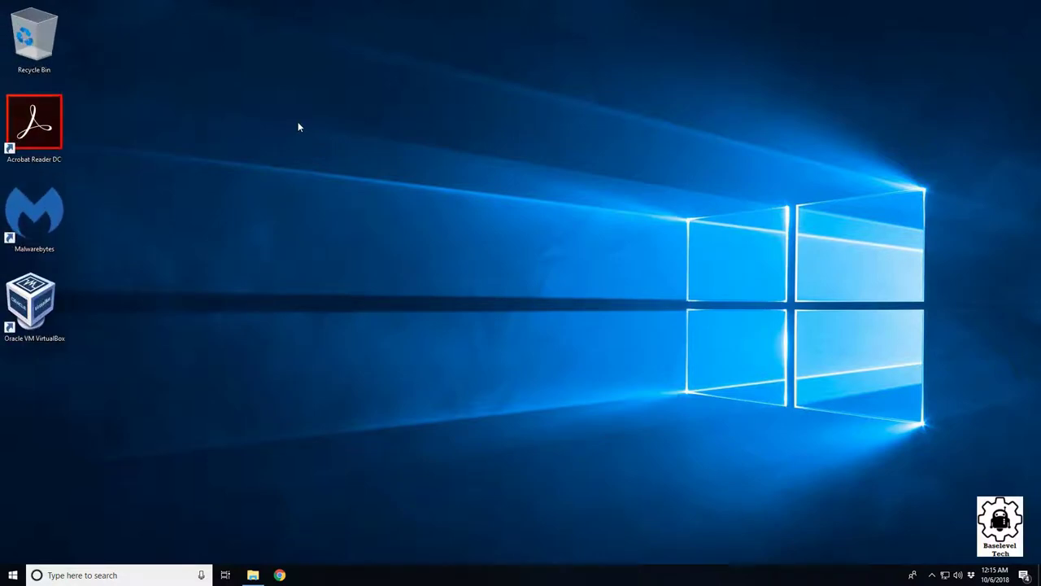
scroll(297, 126, down, 2)
scroll(298, 126, down, 1)
scroll(296, 120, down, 2)
scroll(296, 121, down, 1)
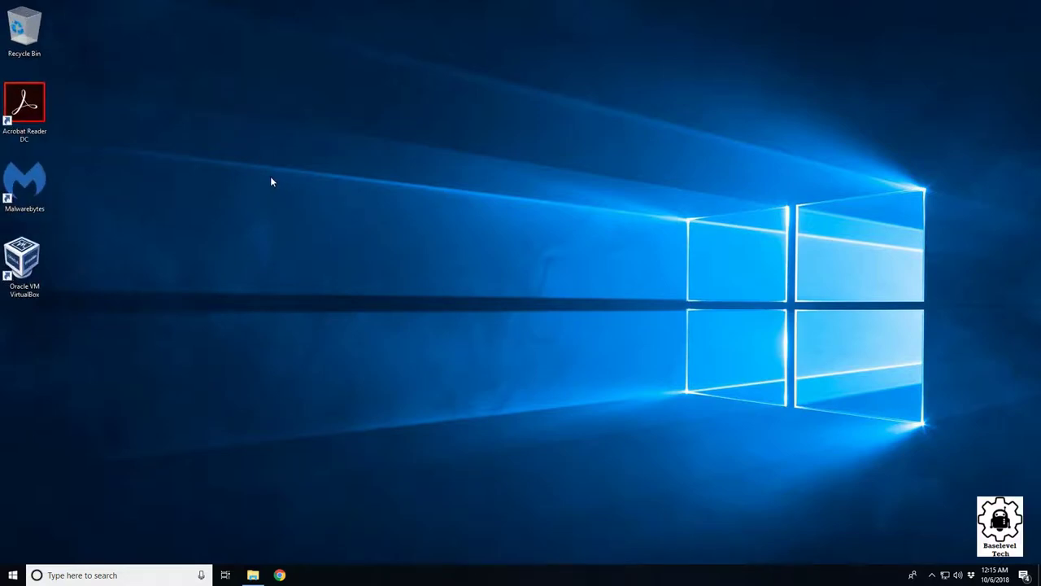
scroll(272, 182, up, 4)
scroll(272, 182, up, 2)
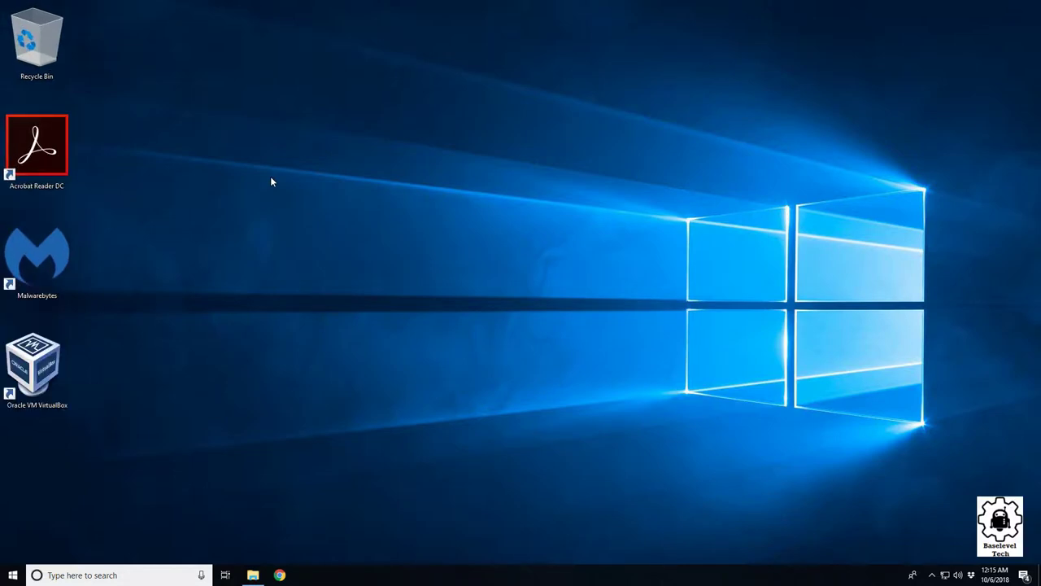
scroll(271, 182, down, 2)
scroll(271, 182, down, 2)
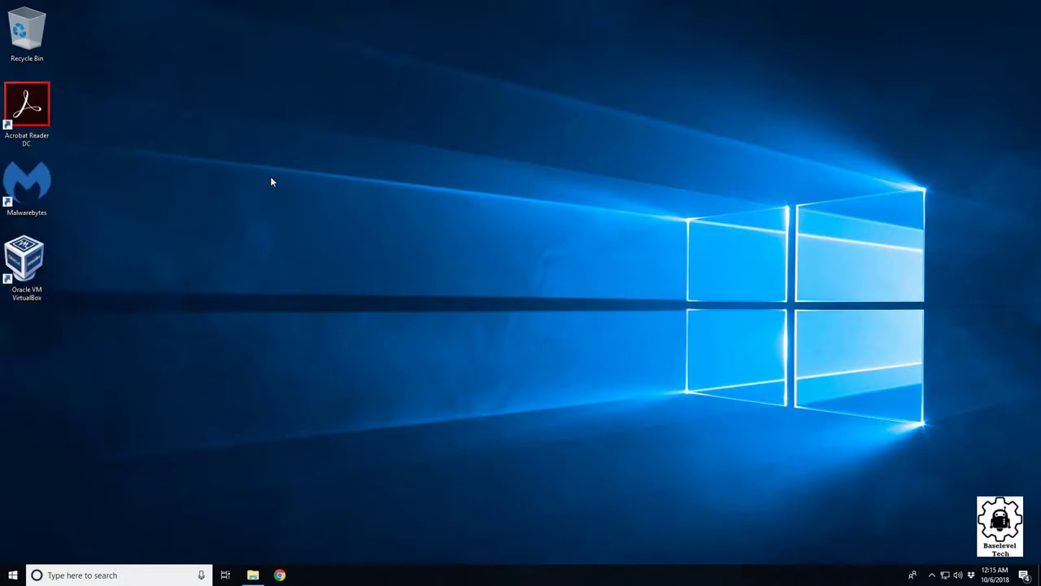
scroll(272, 181, down, 1)
scroll(271, 182, down, 2)
scroll(270, 176, down, 1)
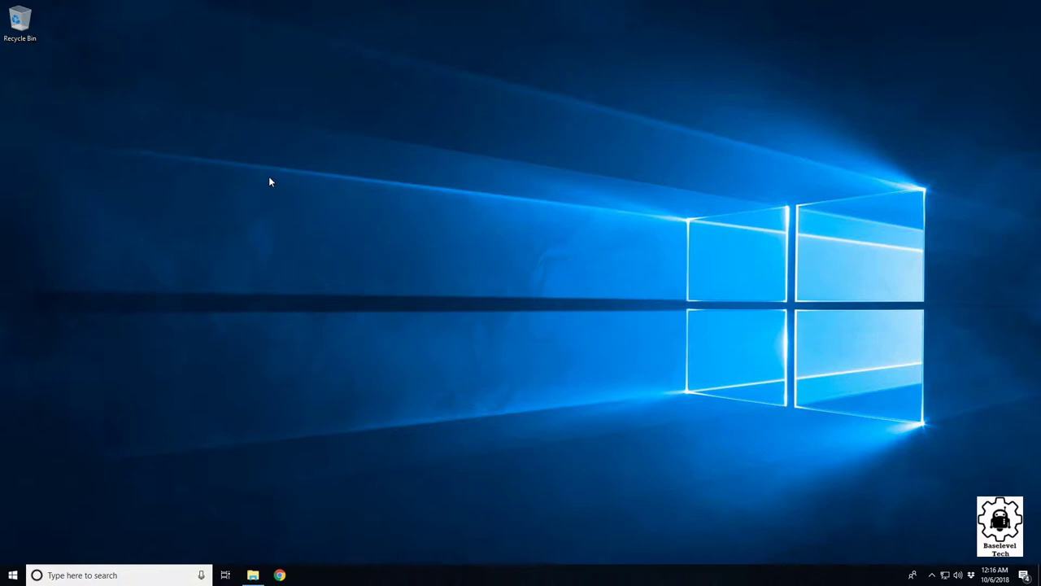